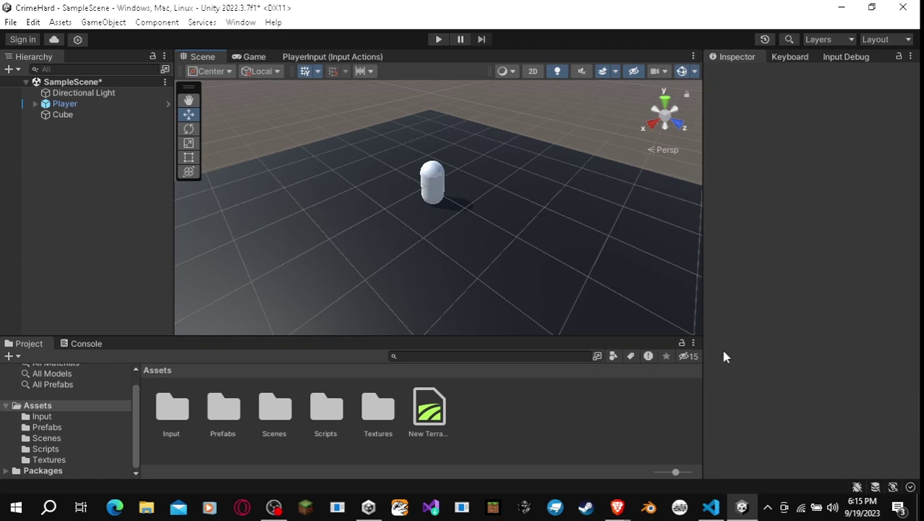
- Switch to Visual Studio Code and review the InputManager.cs script's cursor locking, movement and look code
left_click(710, 506)
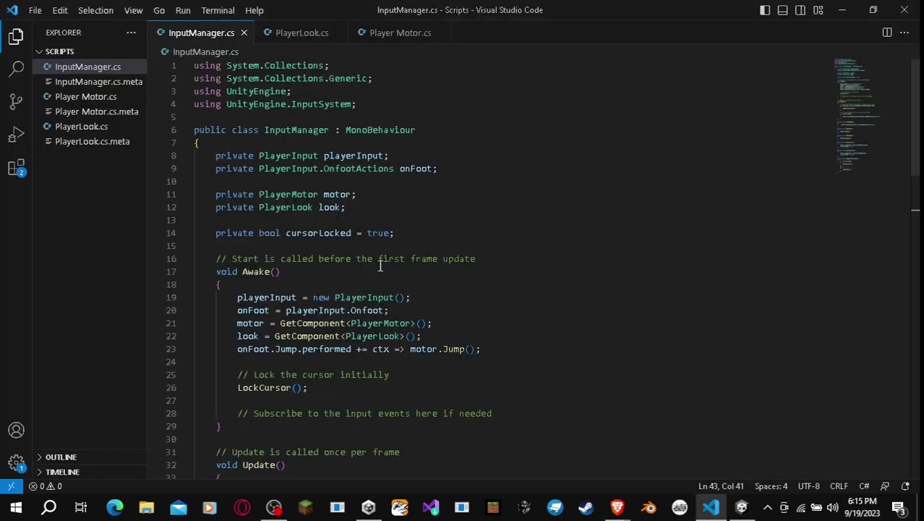
scroll(328, 86, "down", 14)
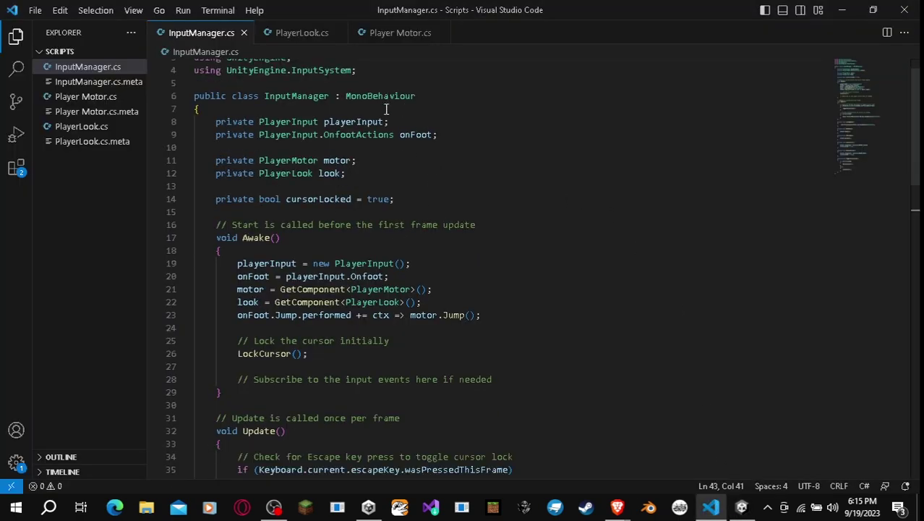
scroll(357, 163, "down", 7)
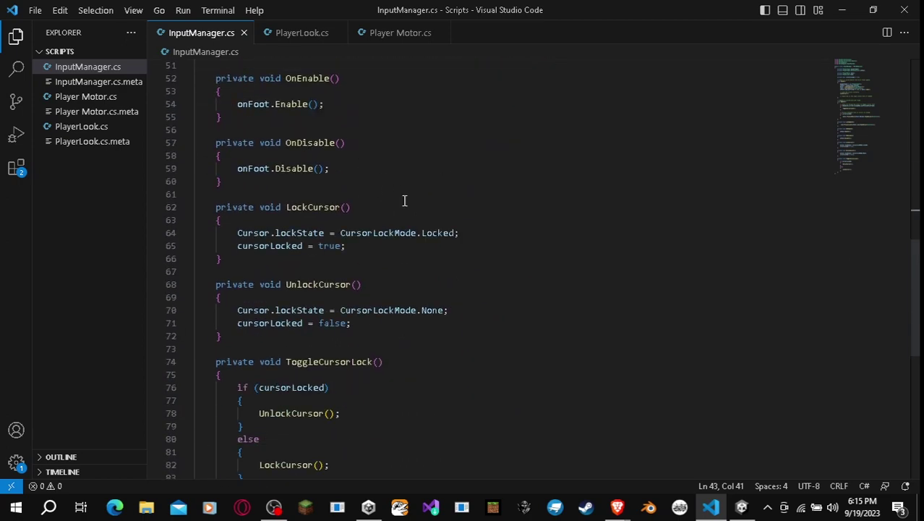
scroll(344, 151, "up", 6)
scroll(376, 209, "up", 7)
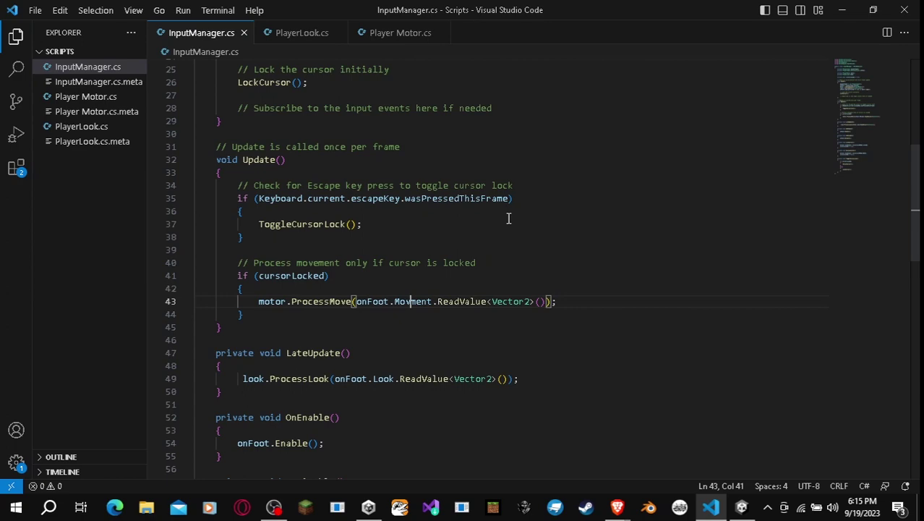
scroll(508, 217, "up", 6)
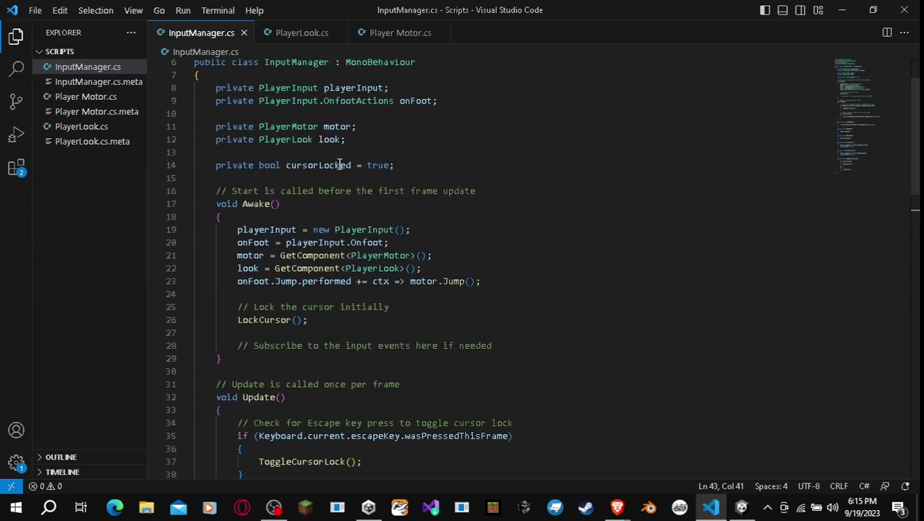
scroll(694, 217, "down", 2)
- Switch back to Unity and delete the Cube that serves as the ground
left_click(748, 506)
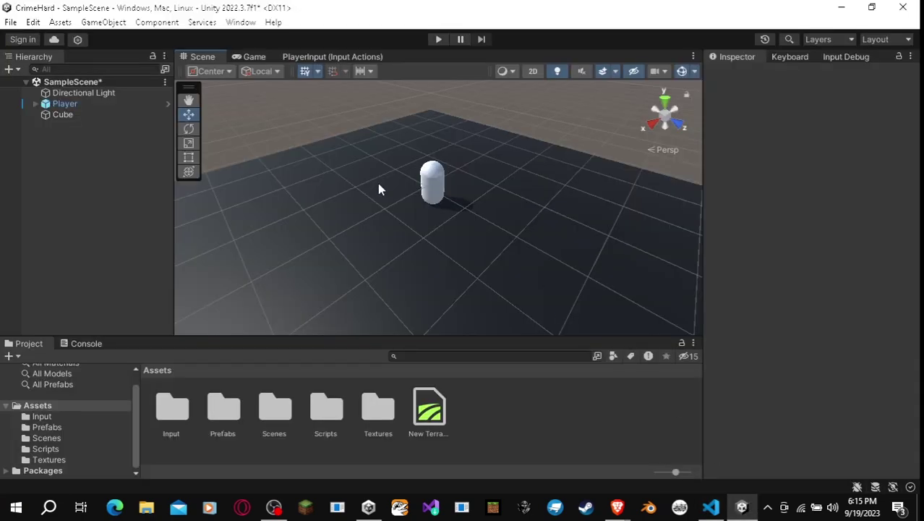
right_click_drag(378, 183, 660, 230)
key("a")
right_click_drag(499, 216, 578, 220)
key("a")
right_click_drag(394, 218, 343, 196)
key("s")
left_click(509, 271)
right_click_drag(574, 228, 180, 204)
key("Delete")
- Add a Terrain object to the SampleScene hierarchy
right_click(68, 164)
mouse_move(123, 347)
left_click(289, 319)
scroll(460, 123, "down", 5)
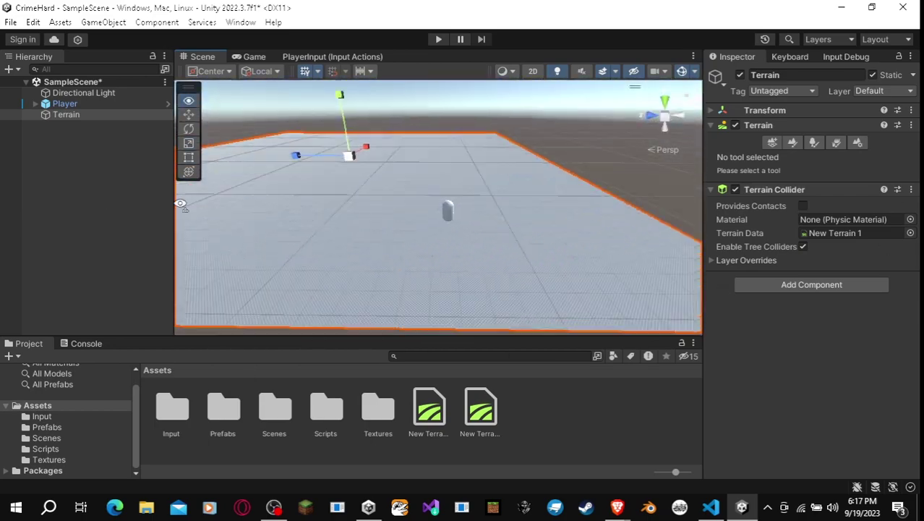
- Set the Terrain's position to X 0, Y 0 and Z 0
left_click(712, 111)
left_click(806, 127)
type("0")
key("Tab")
type("0")
key("Tab")
type("0")
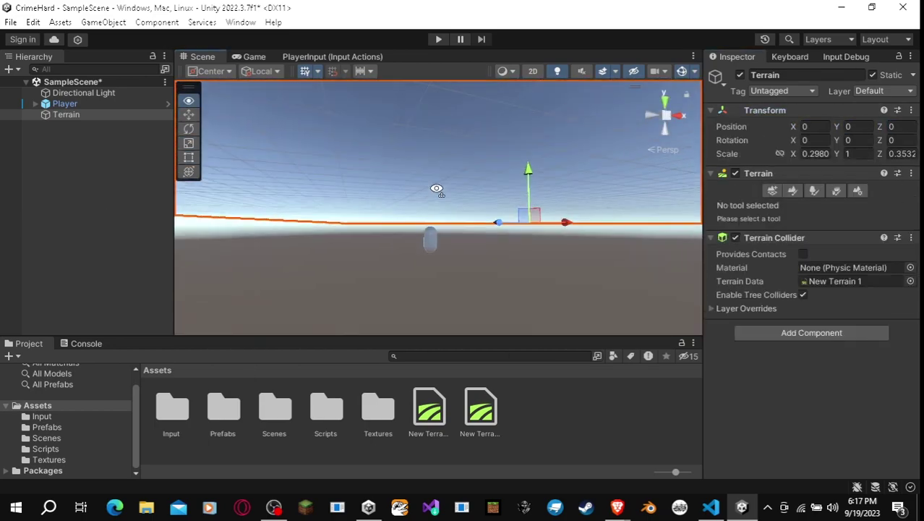
- Set the Player's position to 0 on the X and Z axes
left_click(806, 161)
left_click(901, 161)
type("0")
- Move the Player onto the terrain, raising it to about Y 1.18 and shifting it to about Z 89 and inward along X
right_click_drag(557, 123, 506, 209)
left_click(368, 276)
left_click(504, 224)
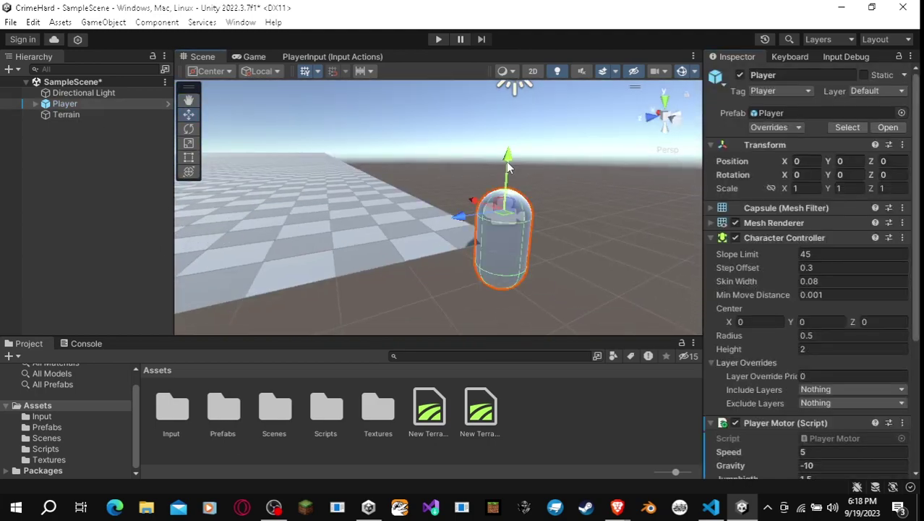
left_click_drag(509, 165, 510, 110)
right_click_drag(510, 145, 526, 221)
left_click_drag(526, 222, 492, 226)
scroll(402, 244, "down", 5)
right_click_drag(549, 253, 538, 278)
scroll(539, 278, "down", 4)
left_click_drag(608, 235, 545, 237)
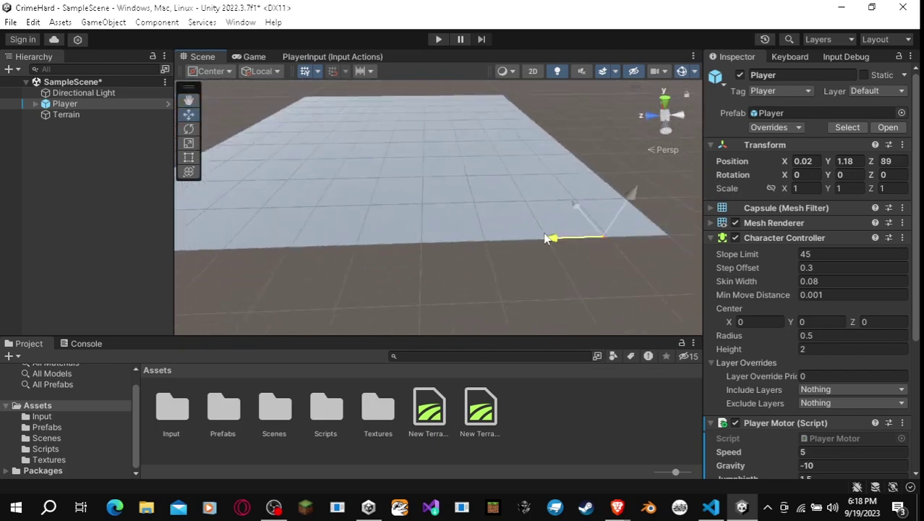
left_click_drag(376, 132, 363, 132)
mouse_move(463, 188)
right_mouse_down()
mouse_move(526, 160)
mouse_move(501, 200)
mouse_move(462, 181)
right_mouse_up()
- Create a paint layer for the Terrain from the Default-Checker-Gray texture
left_click(66, 114)
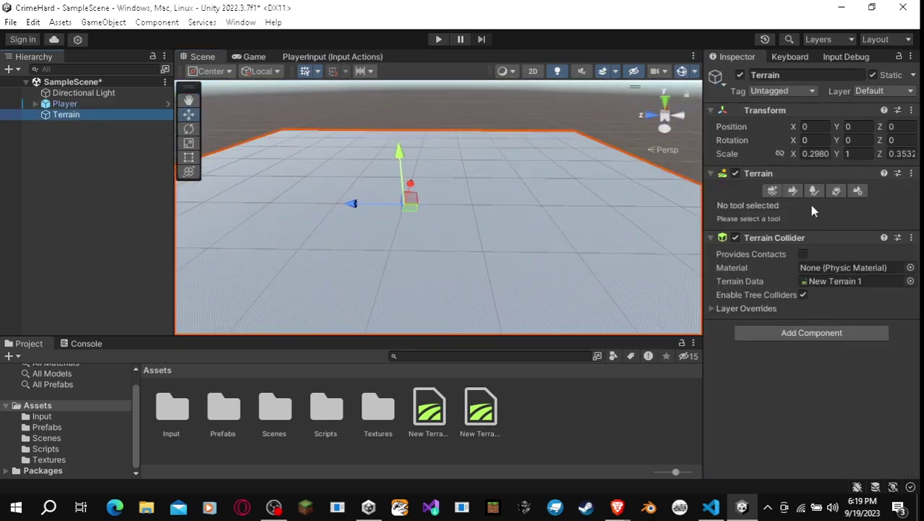
left_click(788, 191)
right_click_drag(362, 181, 504, 160)
right_click_drag(563, 198, 587, 171)
scroll(857, 403, "down", 6)
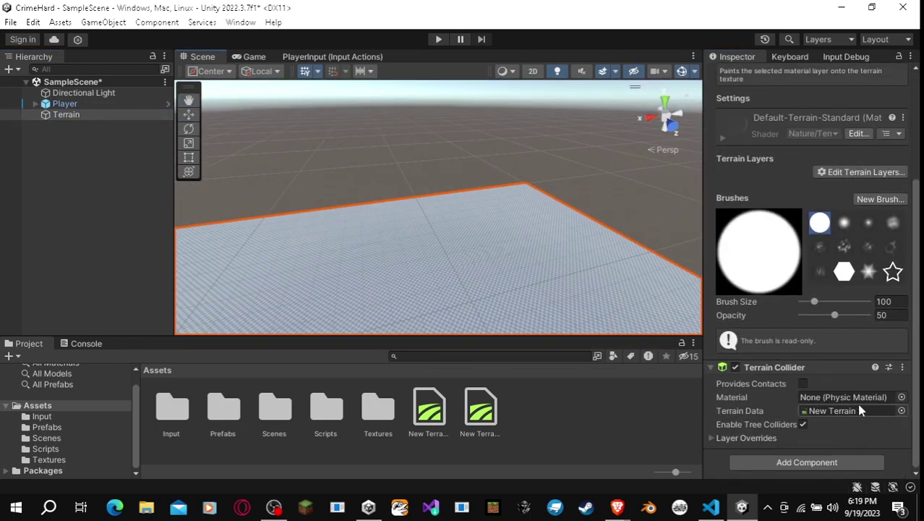
scroll(877, 281, "up", 3)
left_click(879, 273)
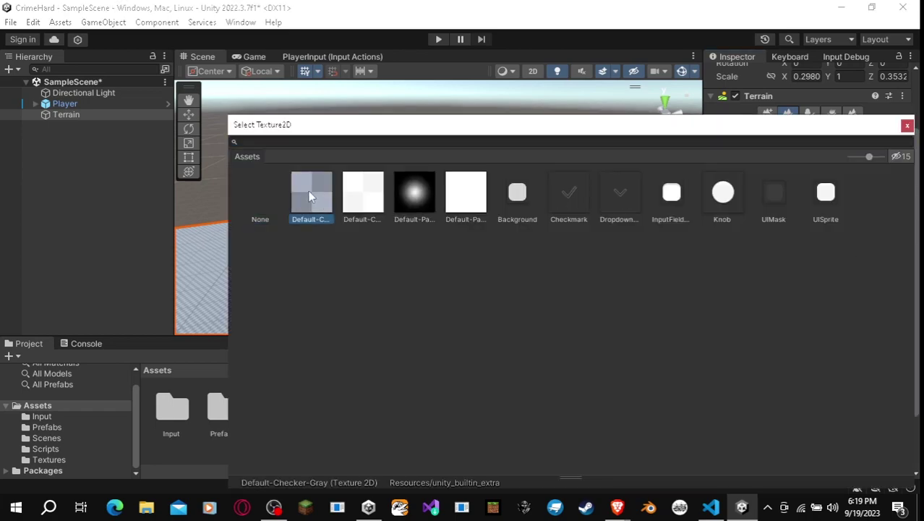
double_click(309, 197)
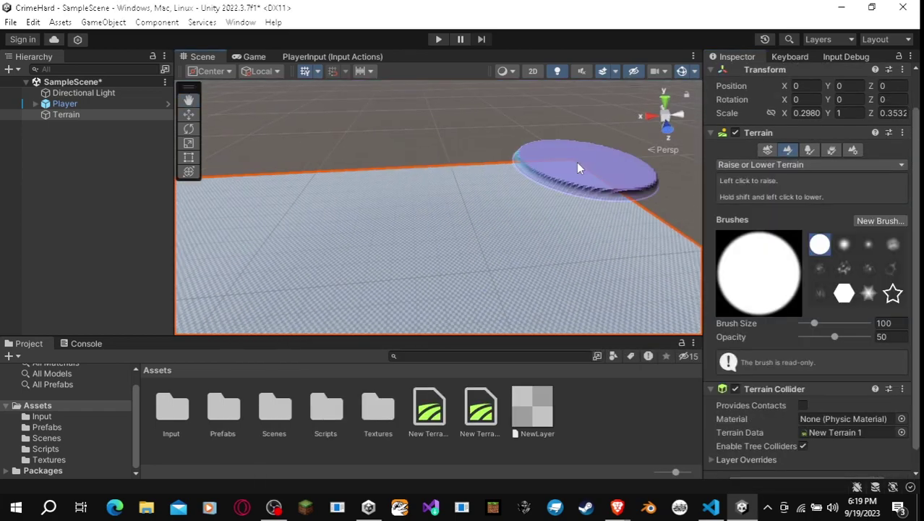
- Raise jagged mountains along all edges of the terrain with the Raise or Lower Terrain brush at size 100 and opacity 50
left_click_drag(578, 167, 556, 189)
mouse_move(556, 190)
right_mouse_down()
mouse_move(334, 320)
mouse_move(361, 289)
right_mouse_up()
left_click_drag(594, 259, 343, 267)
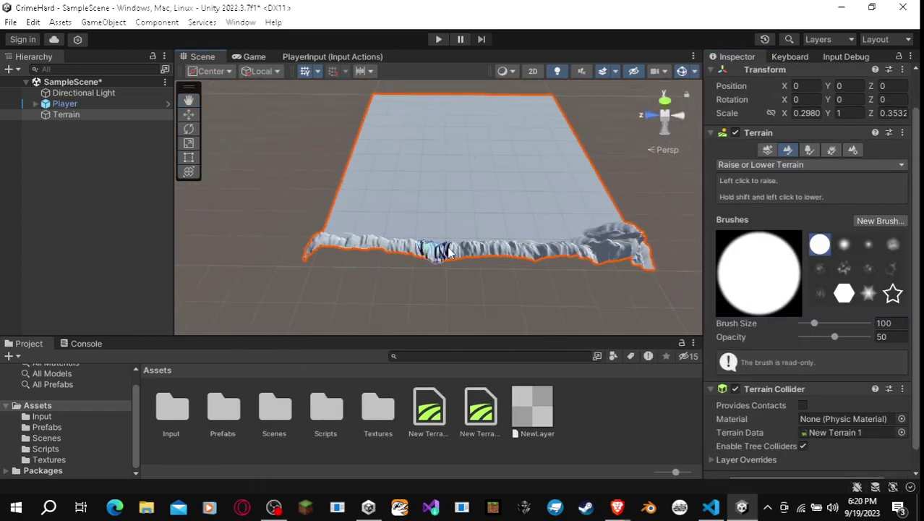
key("w")
mouse_move(448, 251)
right_mouse_down()
mouse_move(443, 217)
mouse_move(49, 174)
mouse_move(271, 138)
mouse_move(518, 192)
mouse_move(384, 259)
mouse_move(433, 264)
mouse_move(399, 258)
right_mouse_up()
left_click(519, 193)
left_click(433, 263)
left_click_drag(398, 258, 611, 254)
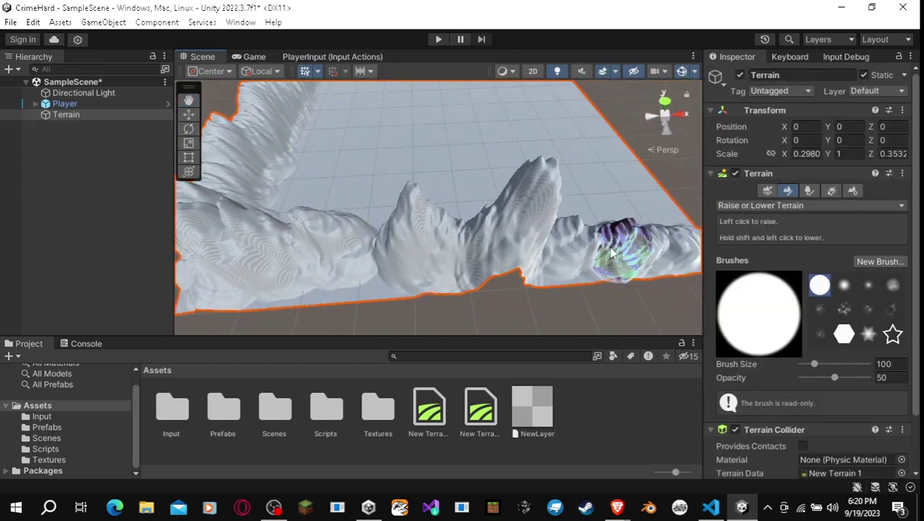
mouse_move(611, 253)
right_mouse_down()
mouse_move(274, 190)
mouse_move(20, 287)
mouse_move(539, 251)
mouse_move(512, 141)
mouse_move(597, 177)
mouse_move(370, 250)
mouse_move(415, 267)
right_mouse_up()
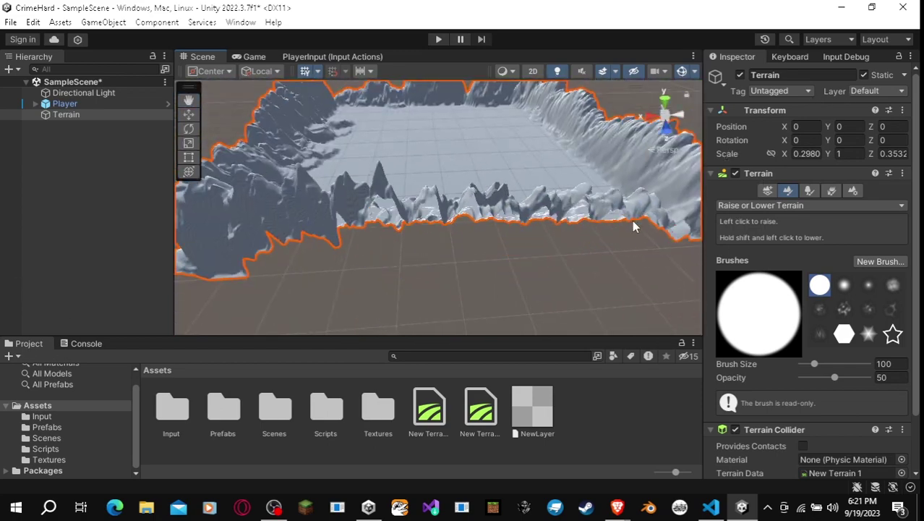
mouse_move(633, 227)
right_mouse_down()
mouse_move(320, 126)
mouse_move(381, 258)
right_mouse_up()
right_click_drag(383, 204, 564, 226)
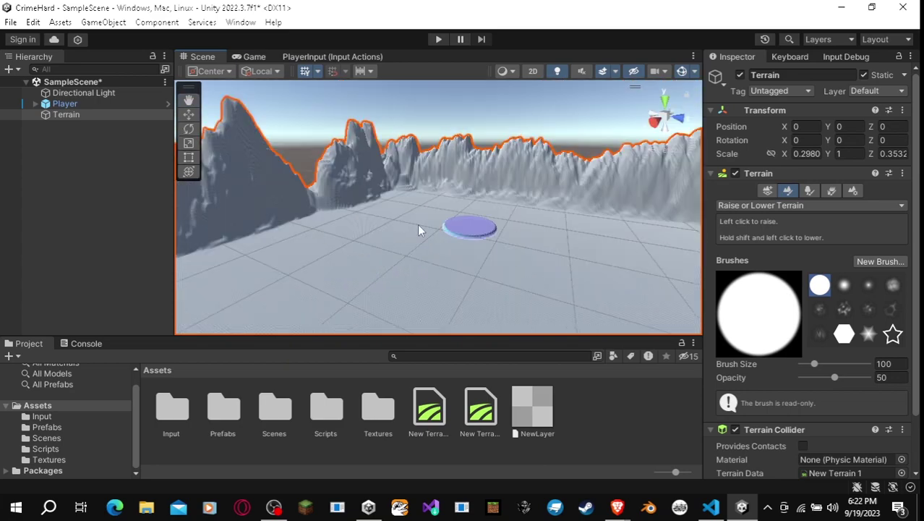
right_click_drag(327, 222, 587, 175)
double_click(378, 409)
right_click(254, 413)
mouse_move(430, 48)
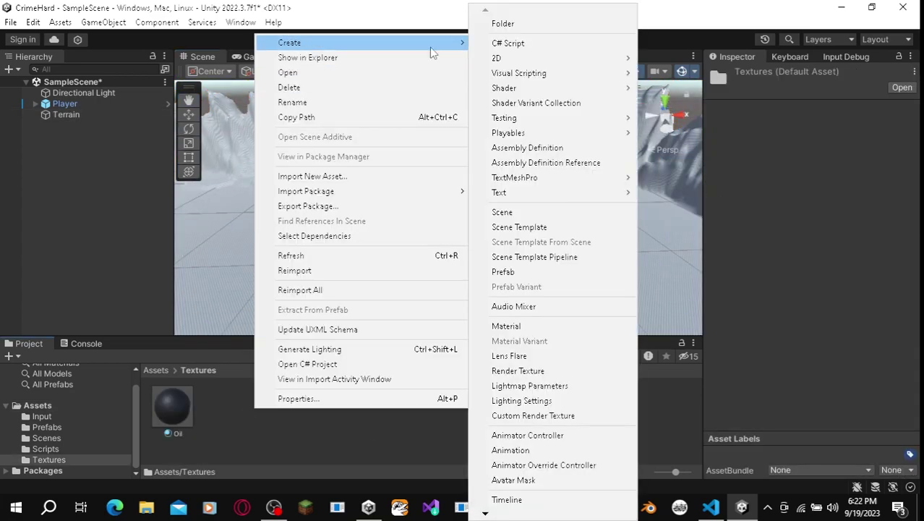
key("Escape")
- Open the Package Manager and list the packages under My Assets
left_click(240, 21)
left_click(313, 180)
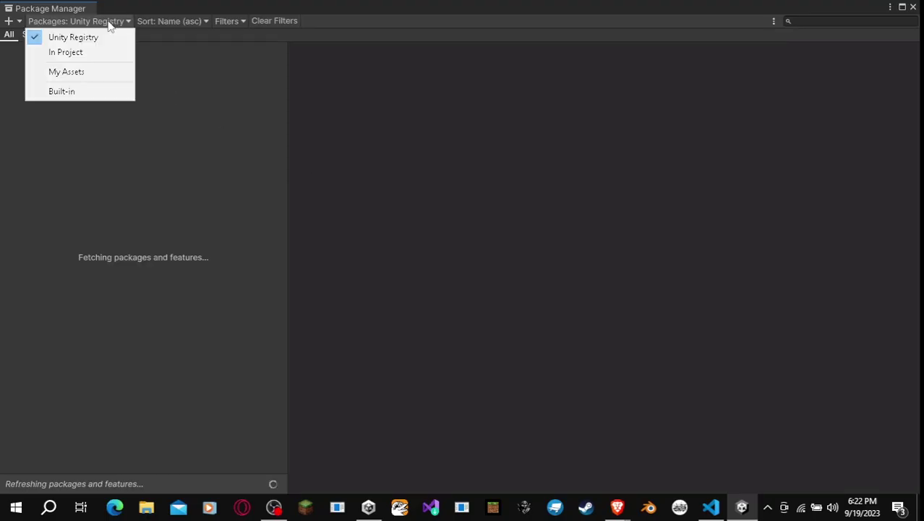
left_click(66, 72)
left_click(143, 262)
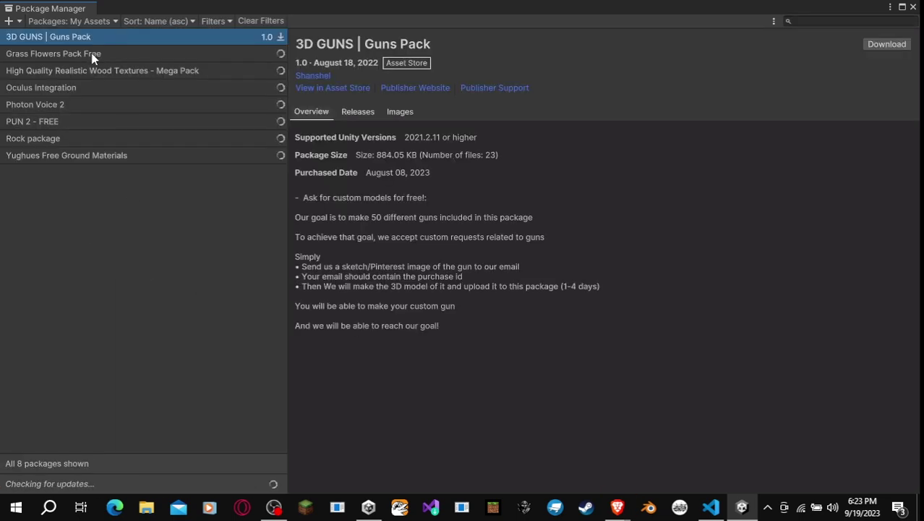
- Download the Yughues Free Ground Materials package
left_click(66, 154)
left_click(880, 44)
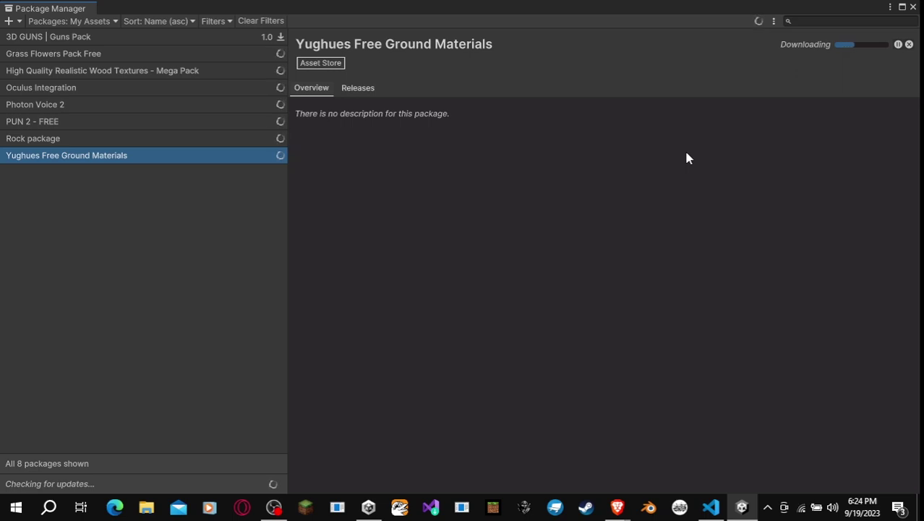
mouse_move(616, 506)
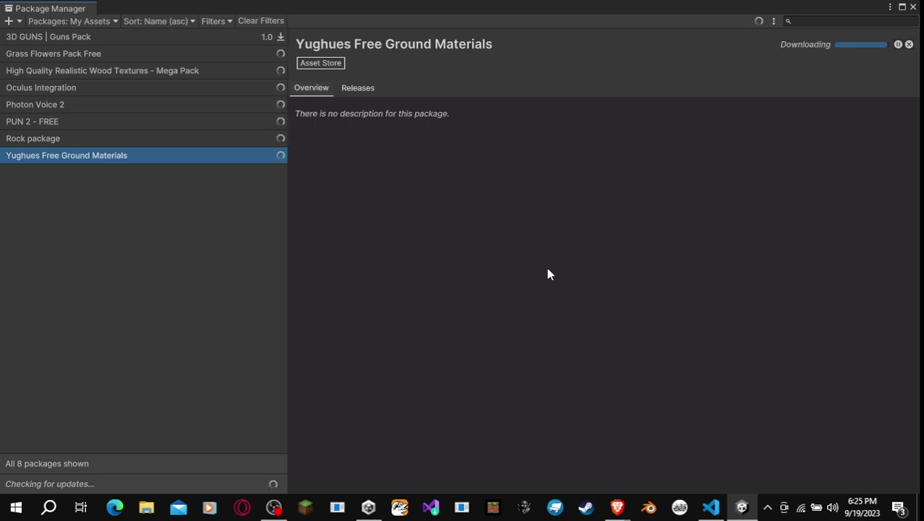
- Import all contents of Yughues Free Ground Materials into the project and close the Package Manager
left_click(819, 44)
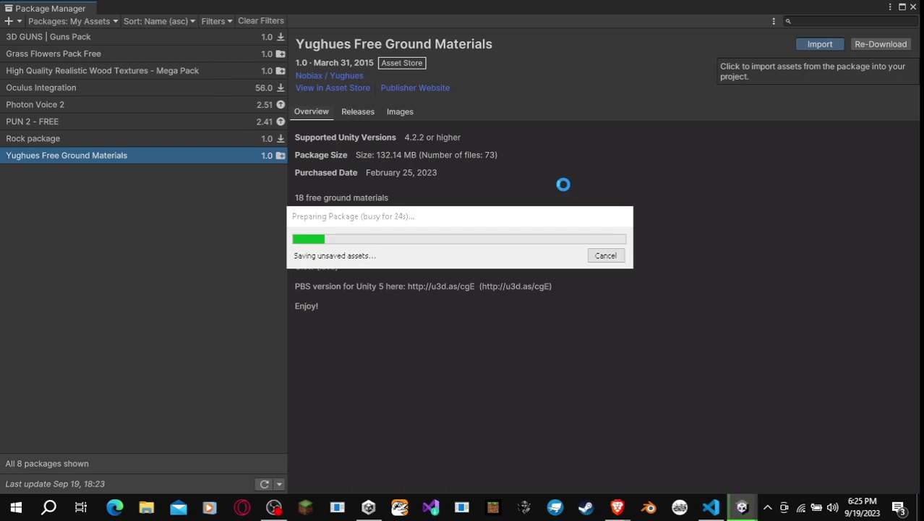
scroll(565, 270, "down", 5)
scroll(565, 270, "up", 5)
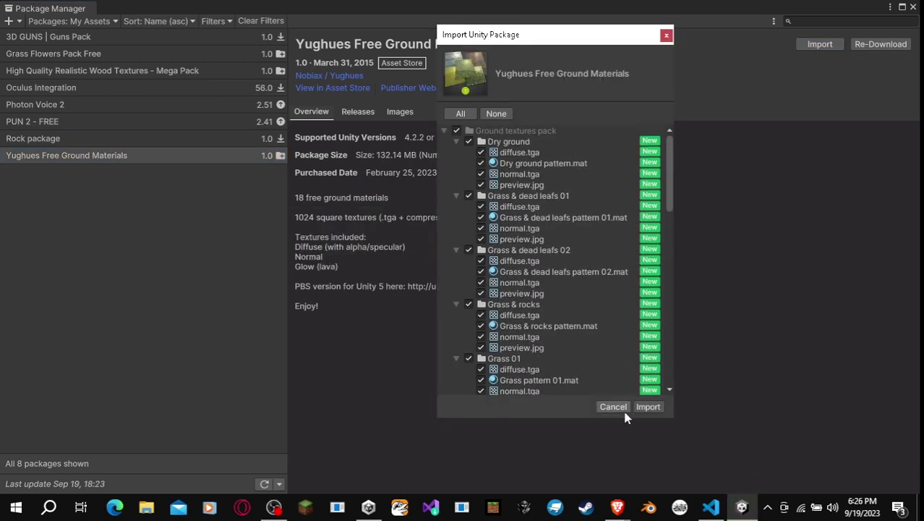
left_click(648, 405)
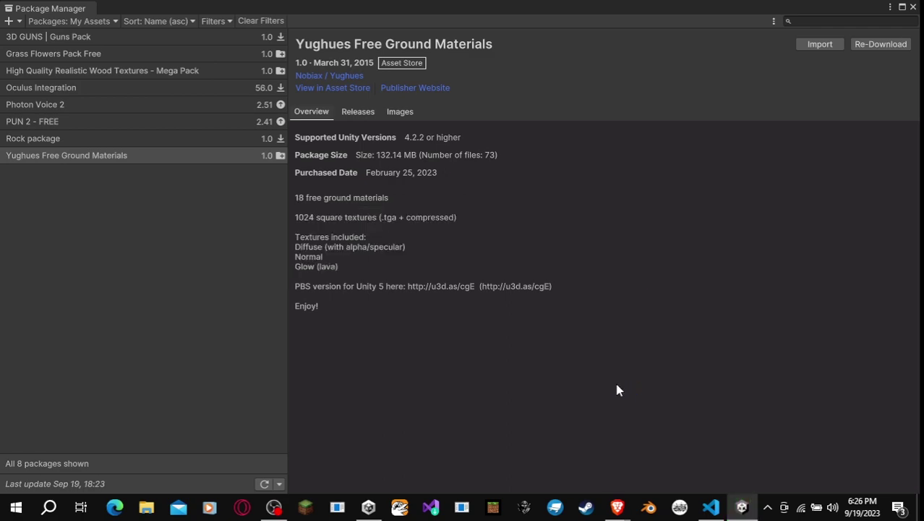
left_click(912, 7)
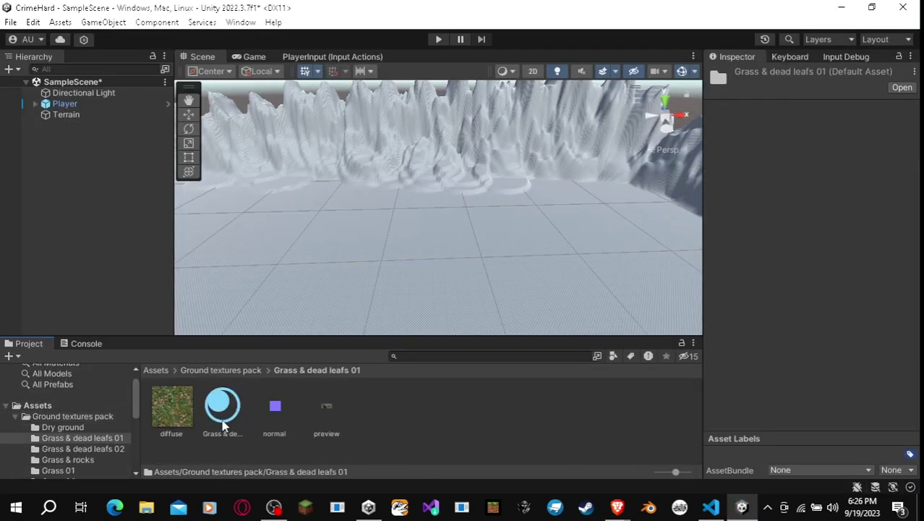
- Select the Terrain and switch its painting mode to Paint Texture
left_click(67, 115)
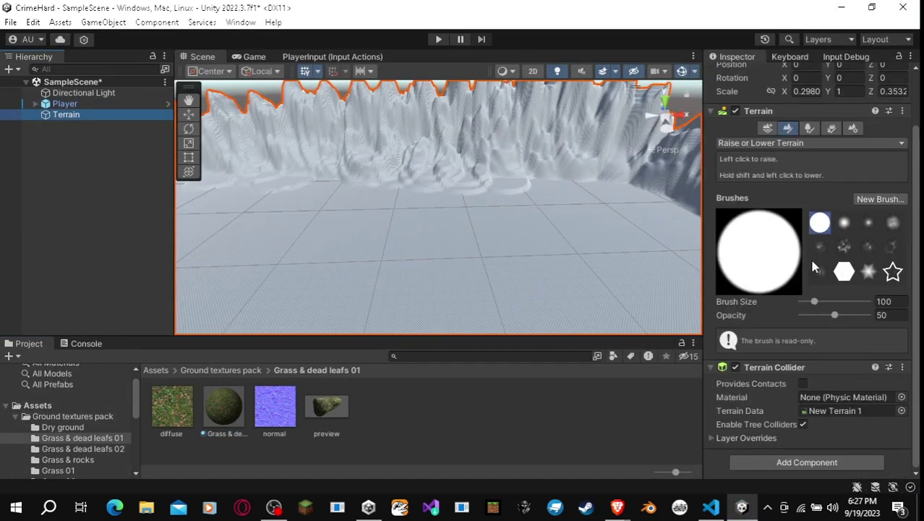
left_click(809, 205)
left_click(748, 219)
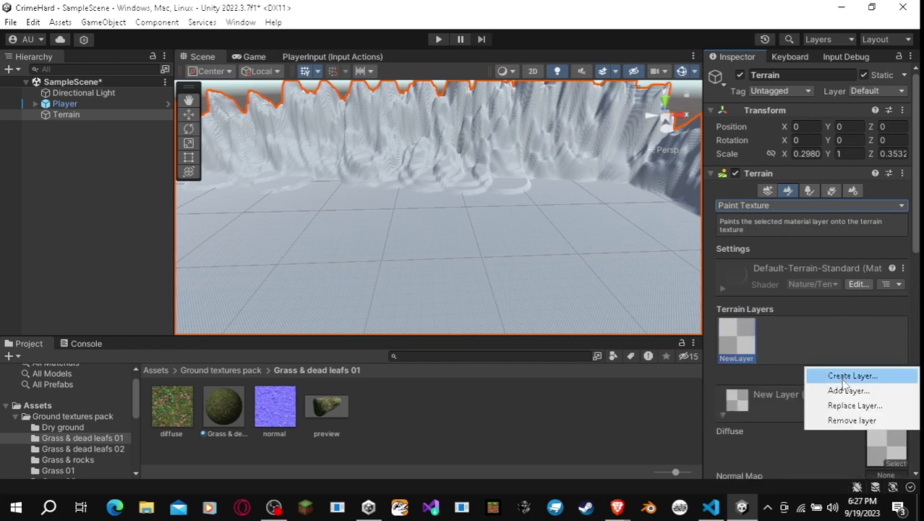
- Create a terrain layer from a grey-and-green ground texture and inspect it on the mountains
left_click(845, 376)
scroll(543, 210, "down", 3)
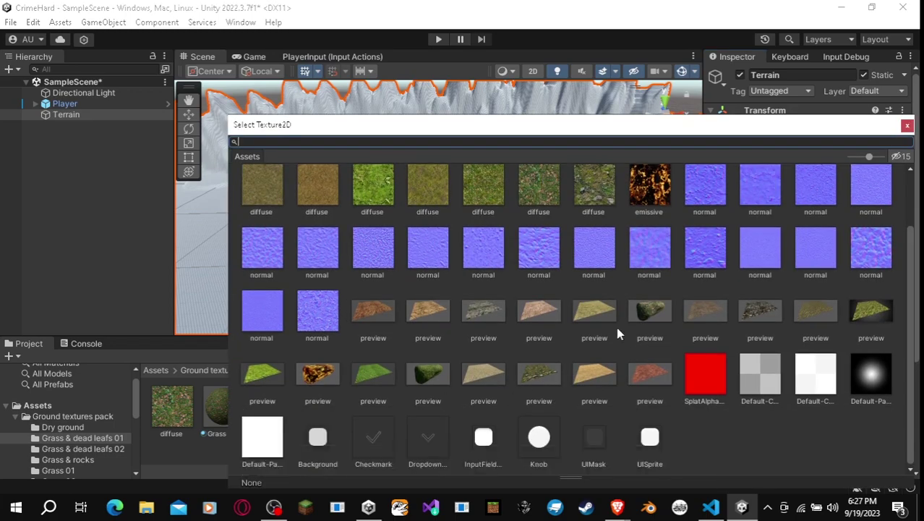
double_click(618, 334)
left_click_drag(495, 179, 467, 225, "alt")
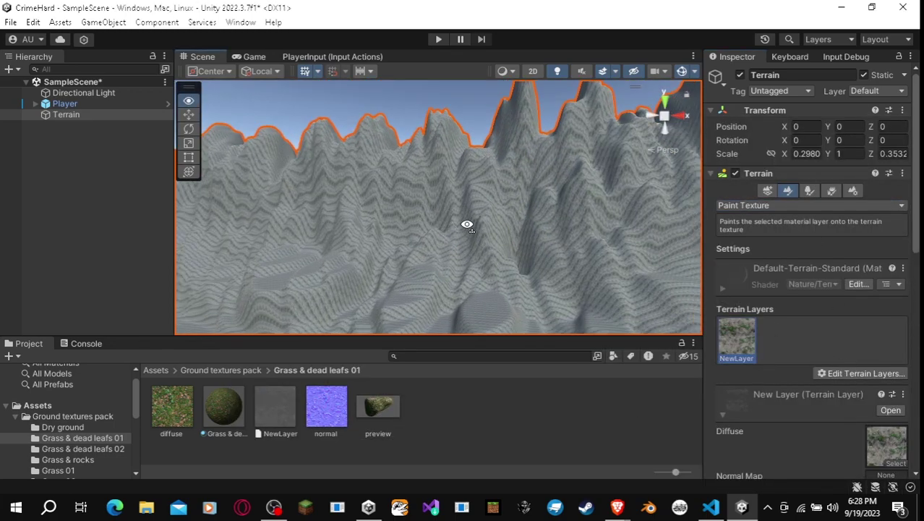
mouse_move(467, 225)
right_mouse_down()
mouse_move(182, 215)
mouse_move(530, 185)
mouse_move(631, 212)
right_mouse_up()
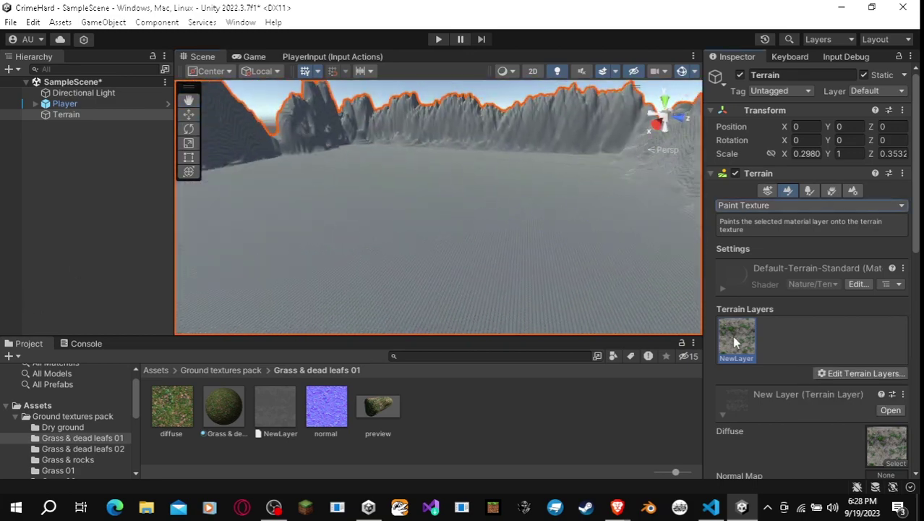
- Create a terrain layer from the Default-ParticleSystem texture and remove it again
left_click(852, 391)
scroll(391, 186, "down", 3)
double_click(260, 434)
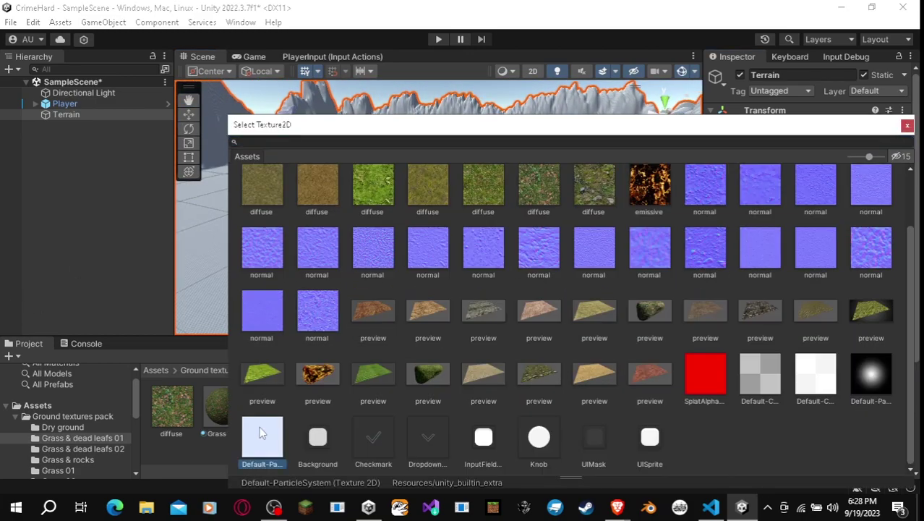
left_click(858, 373)
left_click(723, 341)
left_click(858, 373)
left_click(853, 420)
- Create a base terrain layer from the Default-Checker-Gray texture
left_click(861, 326)
left_click(851, 339)
scroll(668, 311, "down", 3)
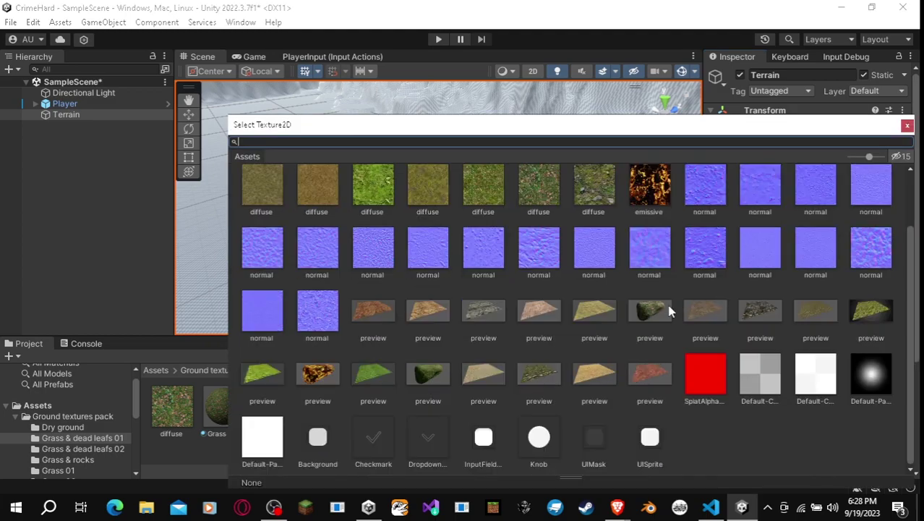
double_click(767, 379)
- Create a second terrain layer from the bright green grass diffuse texture and select it for painting
left_click(858, 373)
left_click(854, 377)
double_click(820, 200)
left_click(775, 335)
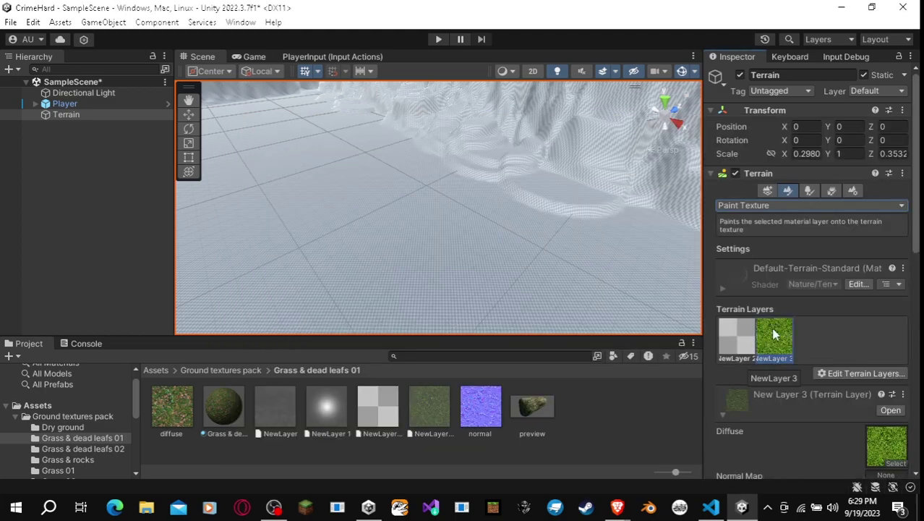
- Paint the green grass layer over the whole flat valley floor up to the foot of the surrounding mountains
left_click_drag(462, 260, 404, 224)
mouse_move(391, 231)
right_mouse_down()
mouse_move(278, 275)
mouse_move(405, 217)
right_mouse_up()
left_click_drag(434, 202, 535, 217)
mouse_move(542, 164)
right_mouse_down()
mouse_move(435, 198)
mouse_move(426, 268)
right_mouse_up()
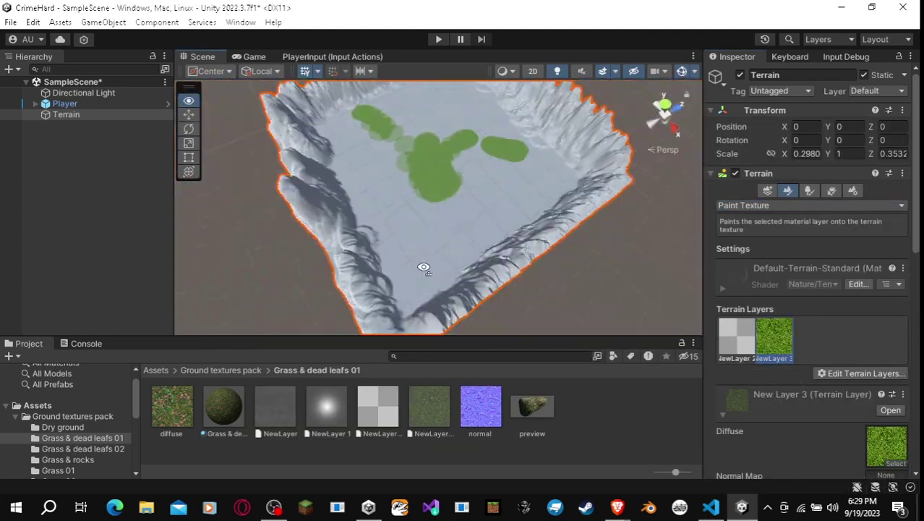
left_click_drag(426, 285, 462, 253)
left_click_drag(467, 94, 376, 159, "alt")
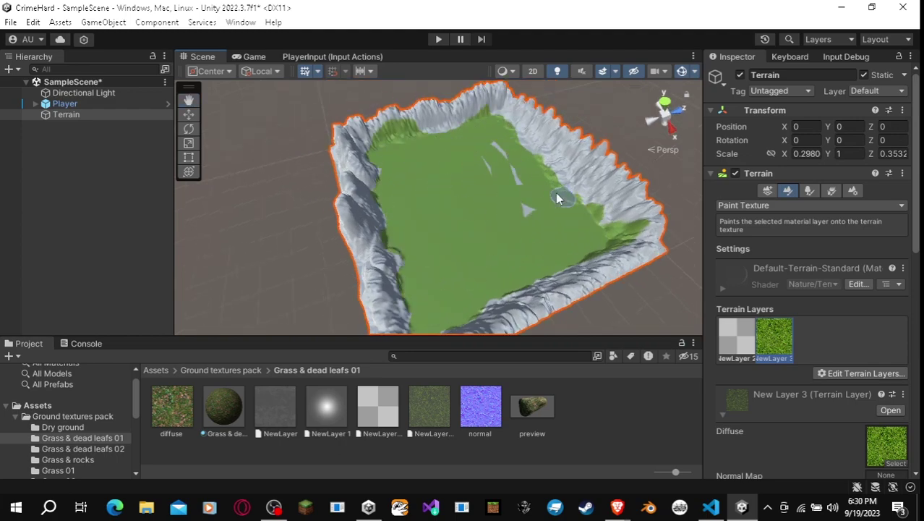
- Play-test the game to view the grass ground and mountains from the player's perspective, and stop it
scroll(484, 169, "up", 10)
left_click_drag(396, 258, 412, 193, "alt")
left_click(438, 39)
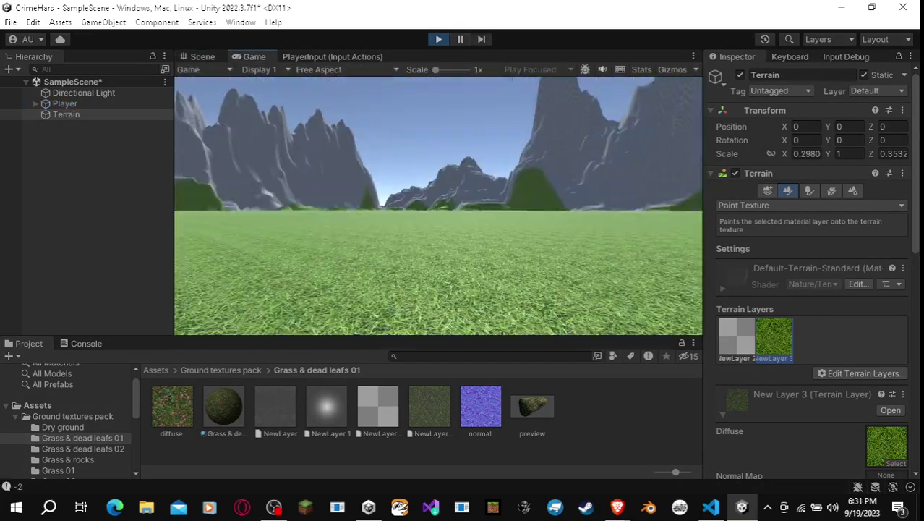
key("ctrl+p")
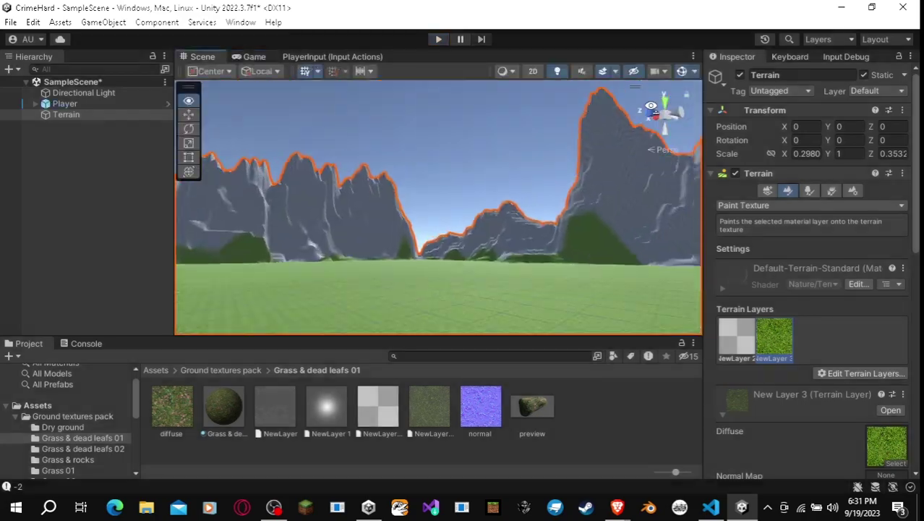
- Raise the terrain in the low gap between the mountains with the Raise or Lower Terrain brush
left_click(788, 205)
left_click(777, 236)
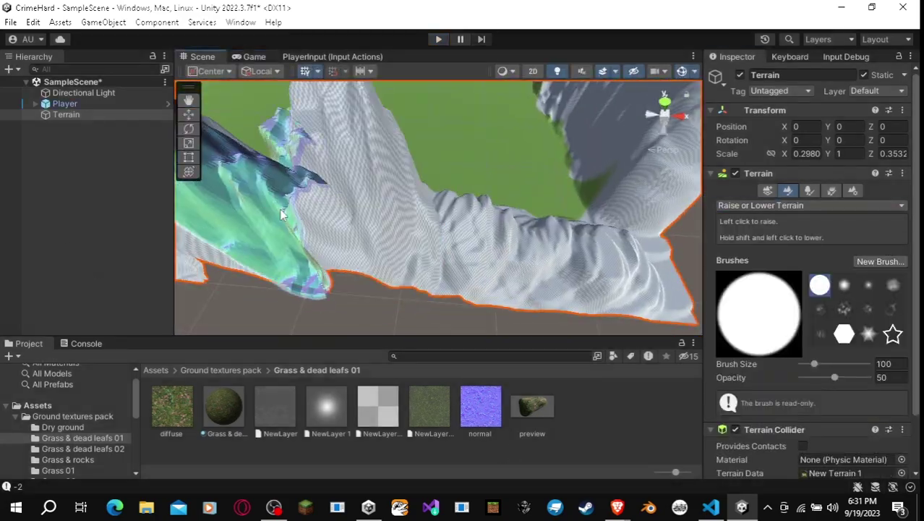
right_click_drag(817, 162, 139, 153)
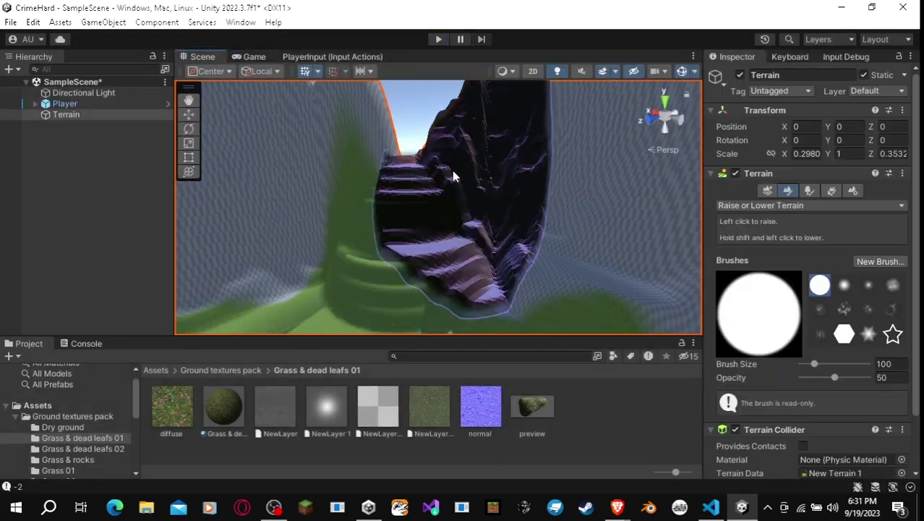
left_click_drag(442, 337, 443, 389)
mouse_move(463, 231)
right_mouse_down()
mouse_move(563, 154)
mouse_move(420, 255)
right_mouse_up()
- Paint the grey checker base layer over the grass-covered patch on the raised mountain gap
left_click(804, 207)
left_click(780, 250)
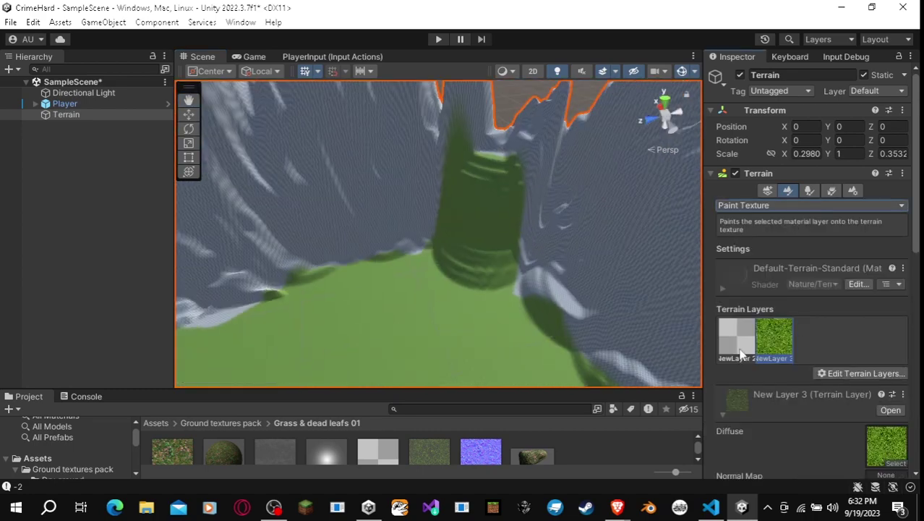
left_click(740, 351)
left_click_drag(522, 161, 512, 154)
right_click_drag(506, 158, 368, 232)
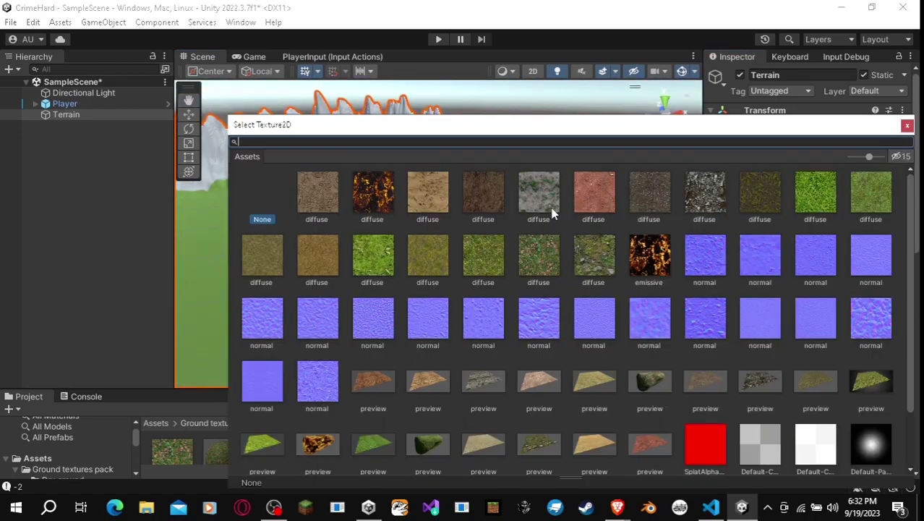
scroll(532, 336, "down", 3)
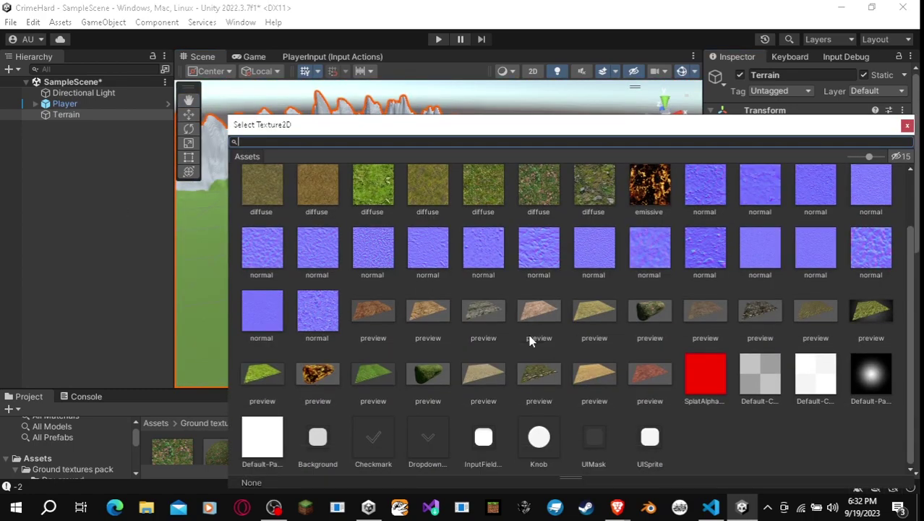
scroll(852, 289, "up", 3)
left_click(220, 425)
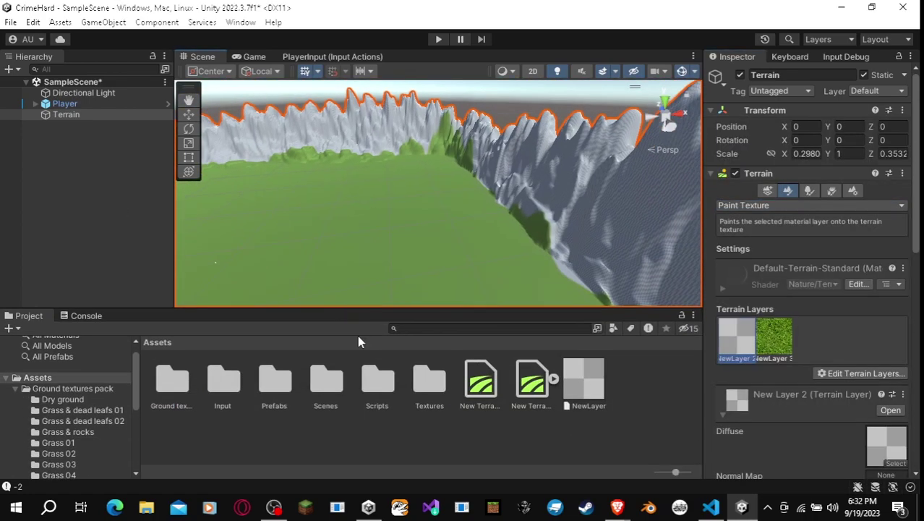
- Duplicate the Oil material in the Textures folder, set its albedo colour to grey 767676 and name it Rock
double_click(426, 382)
right_click(257, 376)
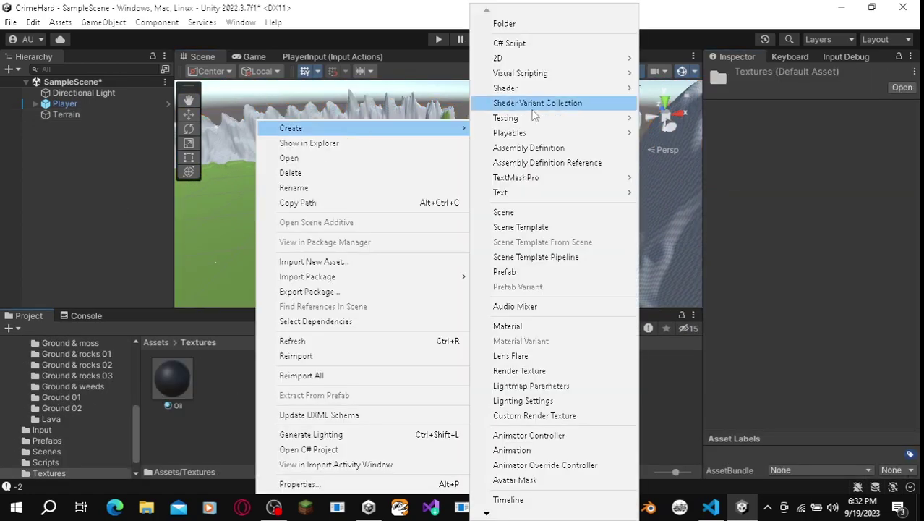
mouse_move(557, 125)
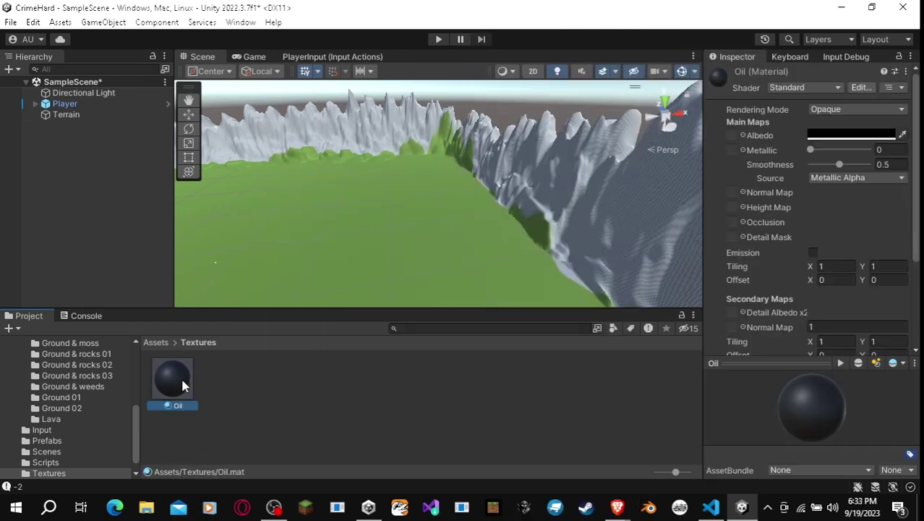
right_click(172, 376)
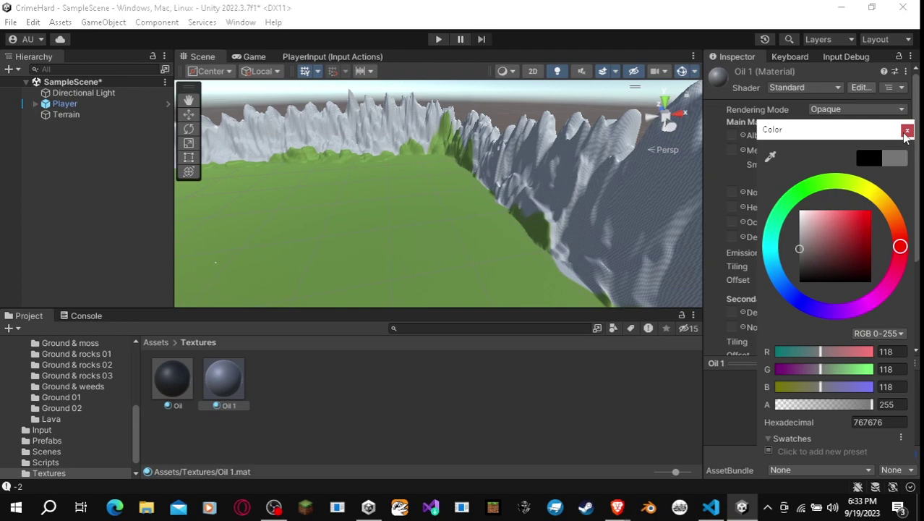
left_click(907, 131)
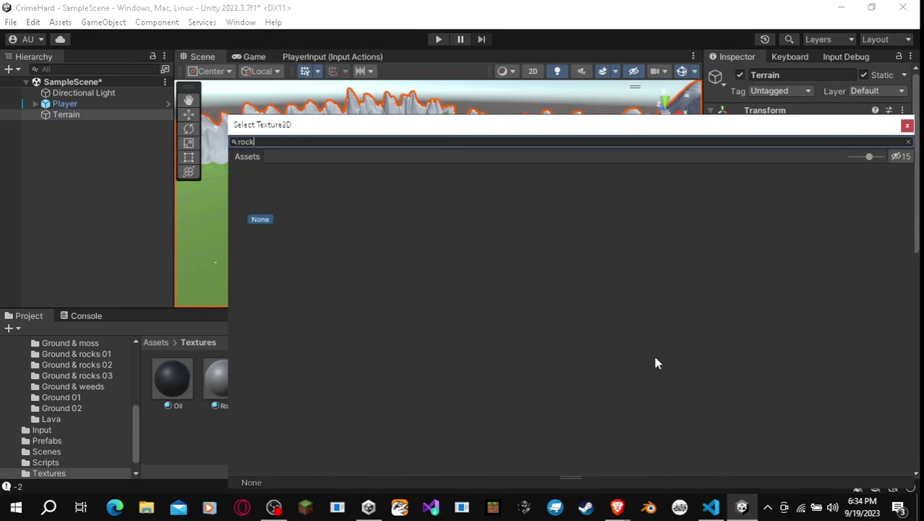
- Look through the selectable terrain layer textures for the new Rock material or another rock surface for the mountains
left_click(877, 370)
left_click(848, 391)
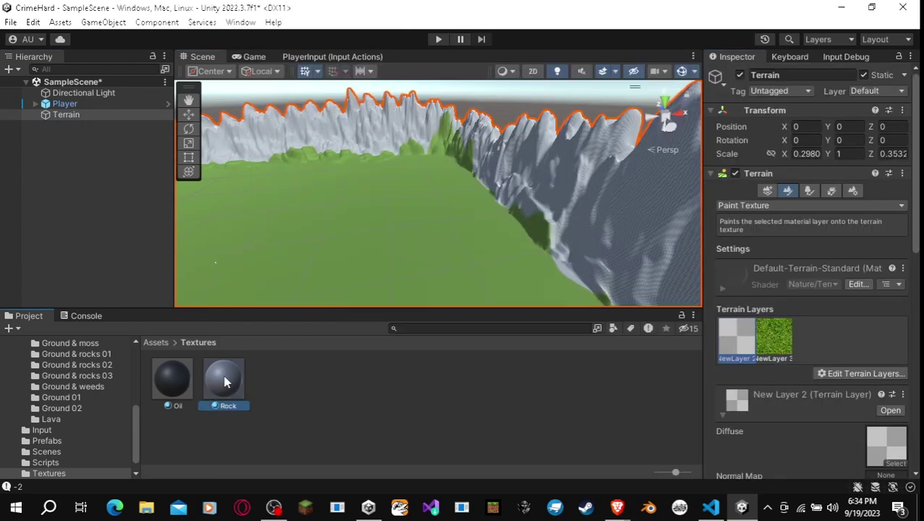
right_click_drag(593, 206, 494, 217)
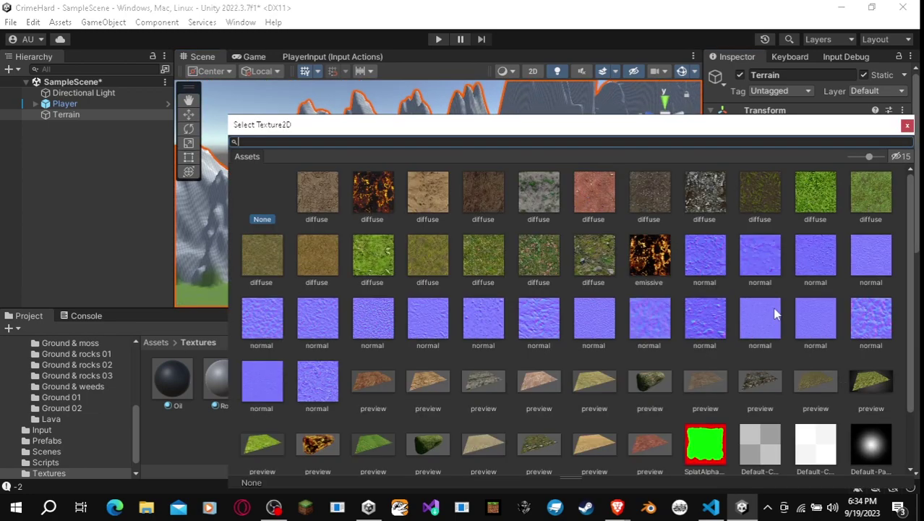
scroll(781, 318, "down", 3)
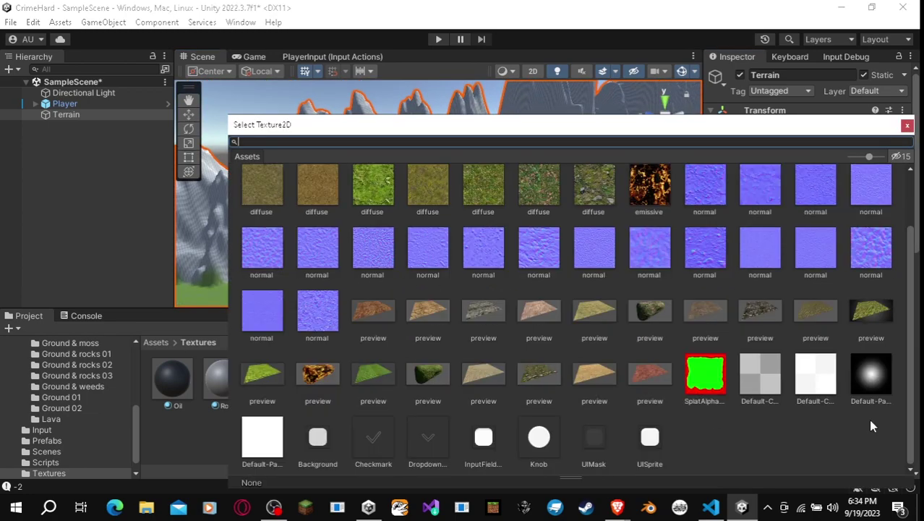
scroll(579, 304, "up", 3)
scroll(362, 217, "down", 3)
left_click(906, 126)
scroll(876, 297, "down", 10)
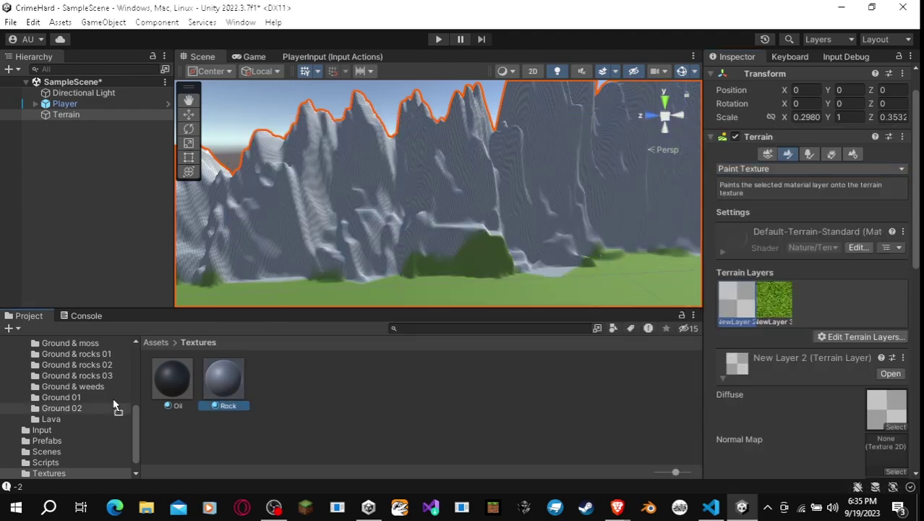
- Move the Rock material to the main Assets folder and look for it again among the new-layer textures
left_click_drag(113, 403, 94, 341)
left_click(87, 340)
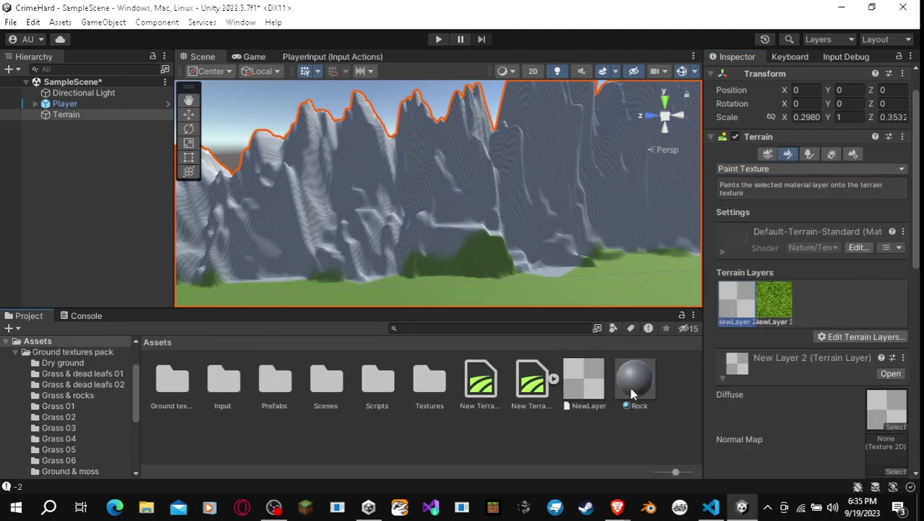
left_click(860, 337)
left_click(875, 343)
scroll(858, 212, "down", 1)
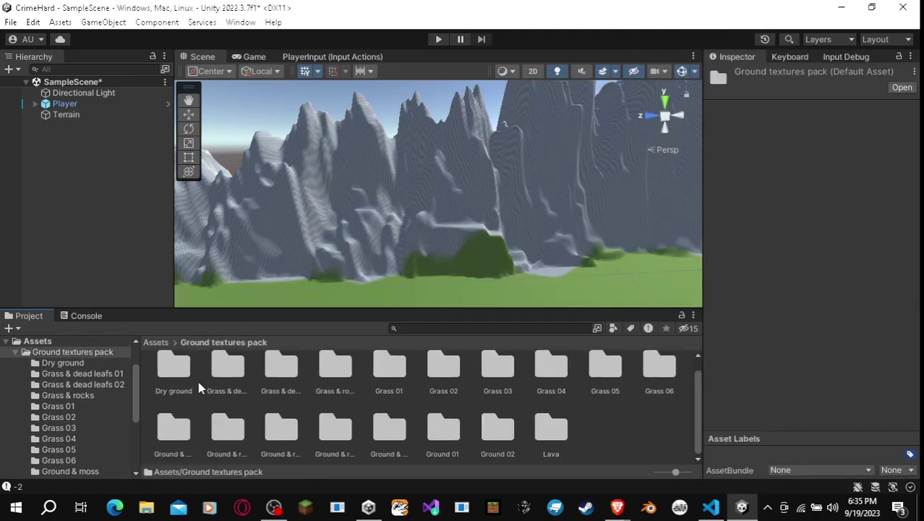
- Create a third terrain layer from a dark checkered texture and remove it again
left_click(173, 379)
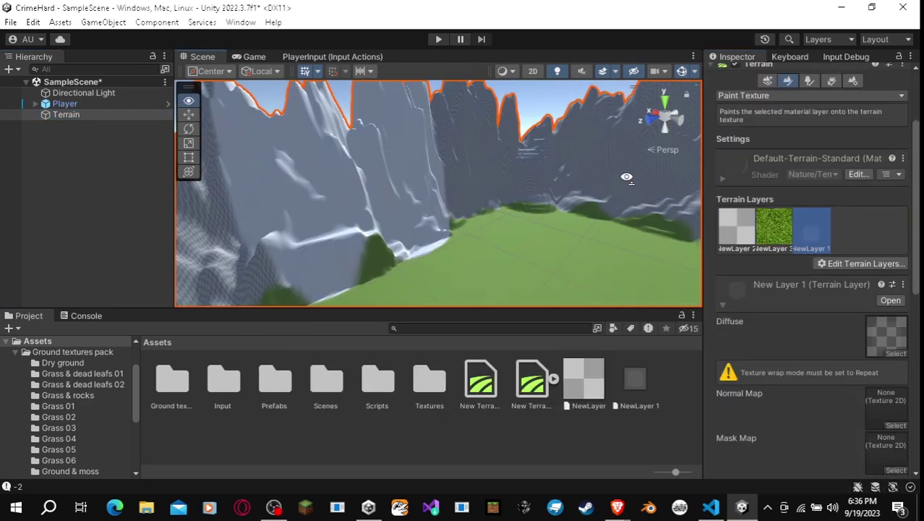
left_click(860, 262)
left_click(767, 339)
scroll(845, 271, "down", 2)
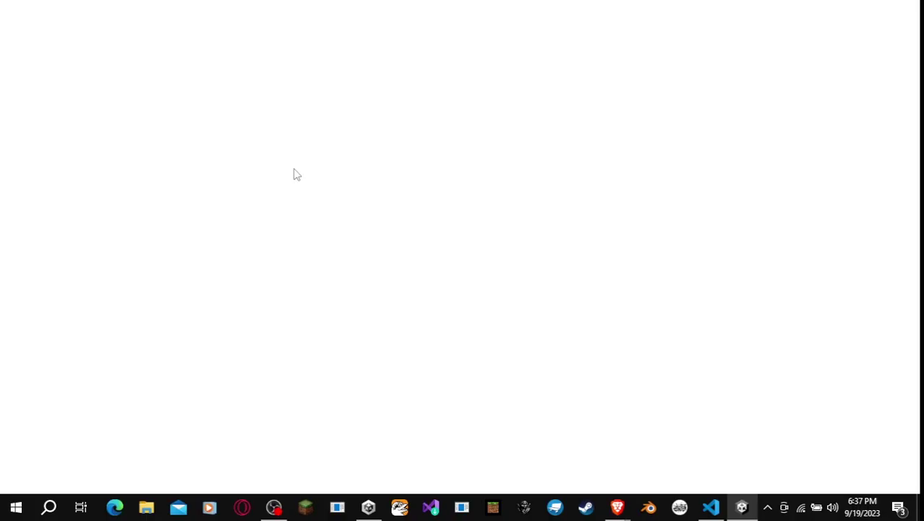
- Download the Rock package from the owned asset packages and import all of its files into the project
left_click(74, 137)
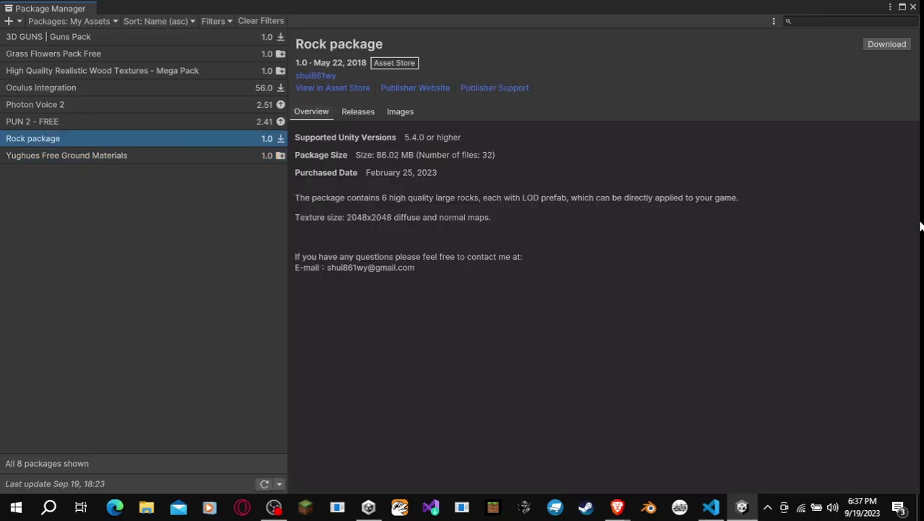
left_click(882, 47)
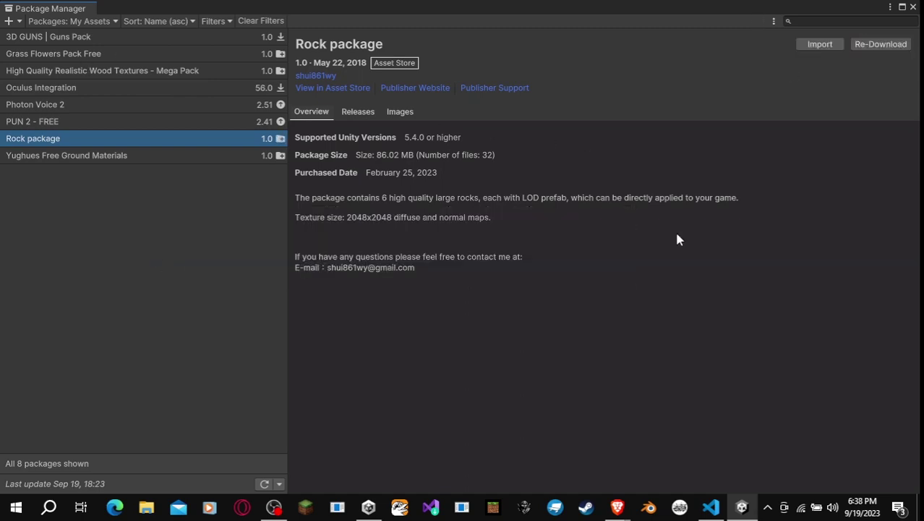
left_click(820, 44)
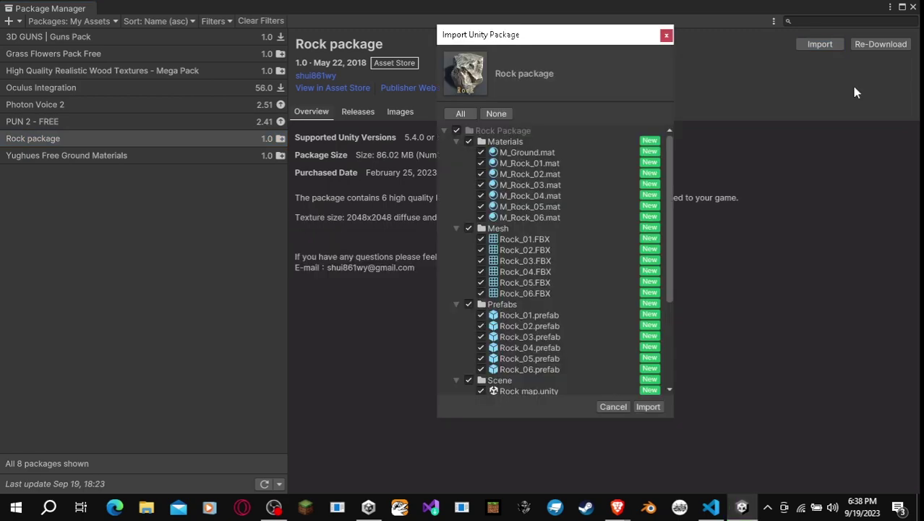
scroll(557, 289, "down", 5)
left_click(647, 407)
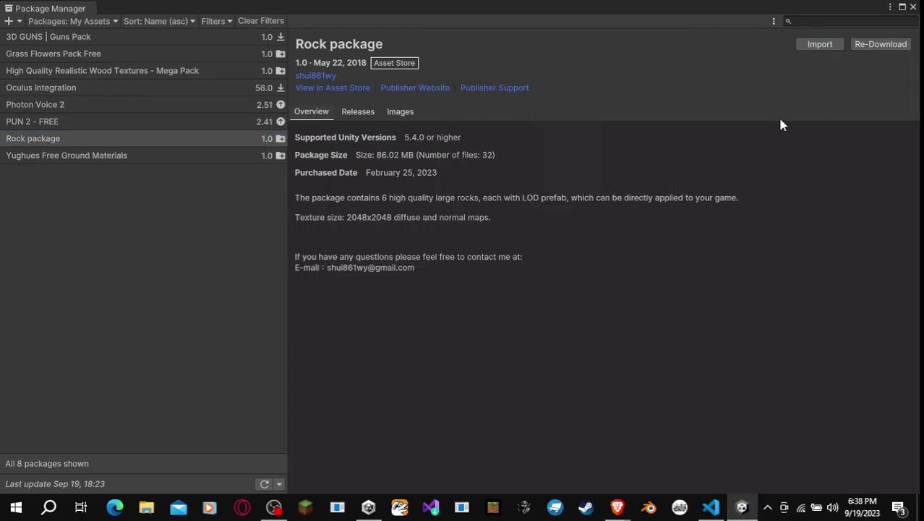
- Close the package manager and open the Texture folder of the imported Rock Package
left_click(912, 7)
double_click(338, 396)
double_click(375, 376)
- Play-test the scene to check the grass ground and mountain surroundings, and stop the game
right_click_drag(506, 203, 586, 199)
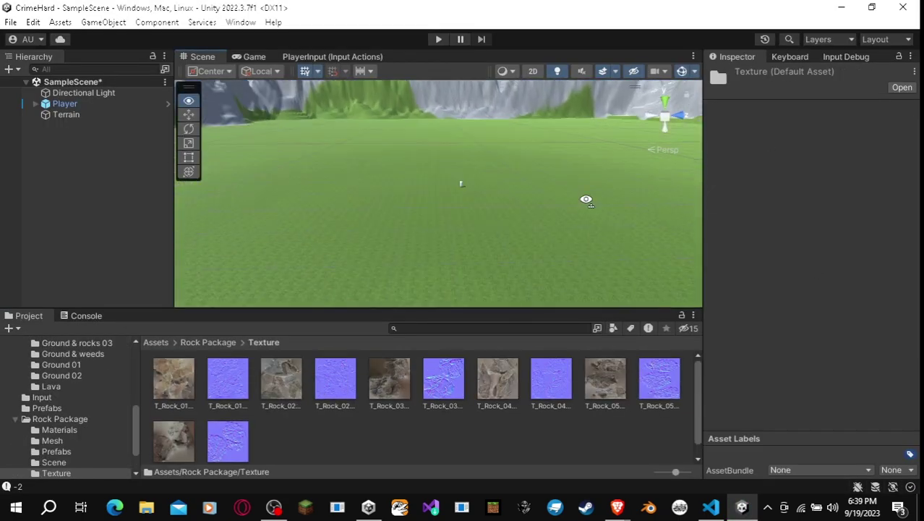
key("ctrl+p")
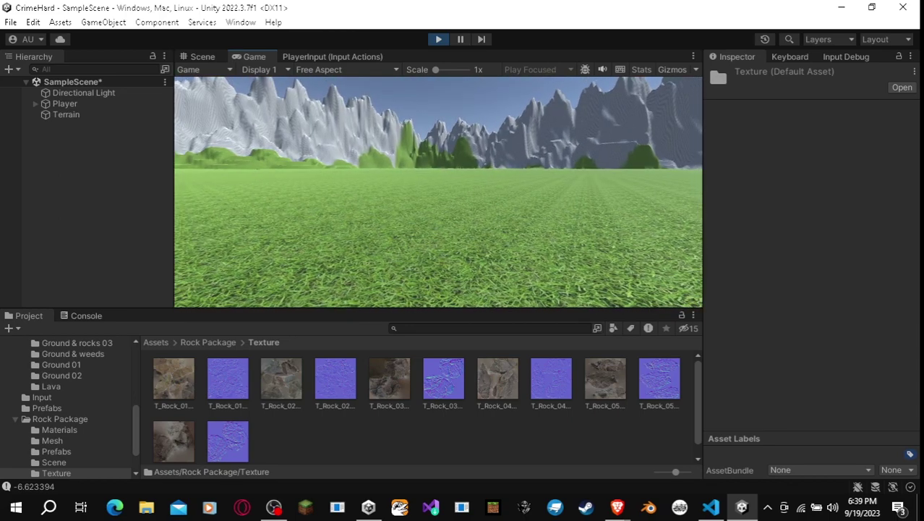
left_click(438, 39)
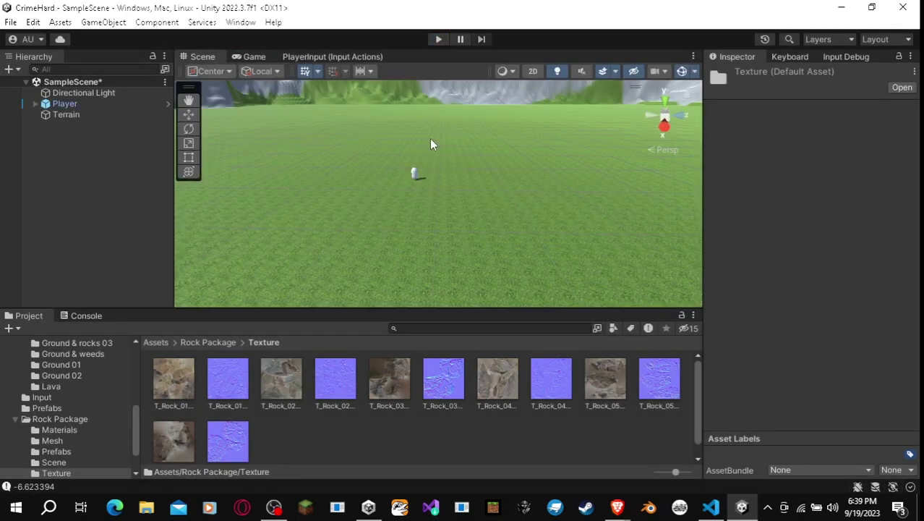